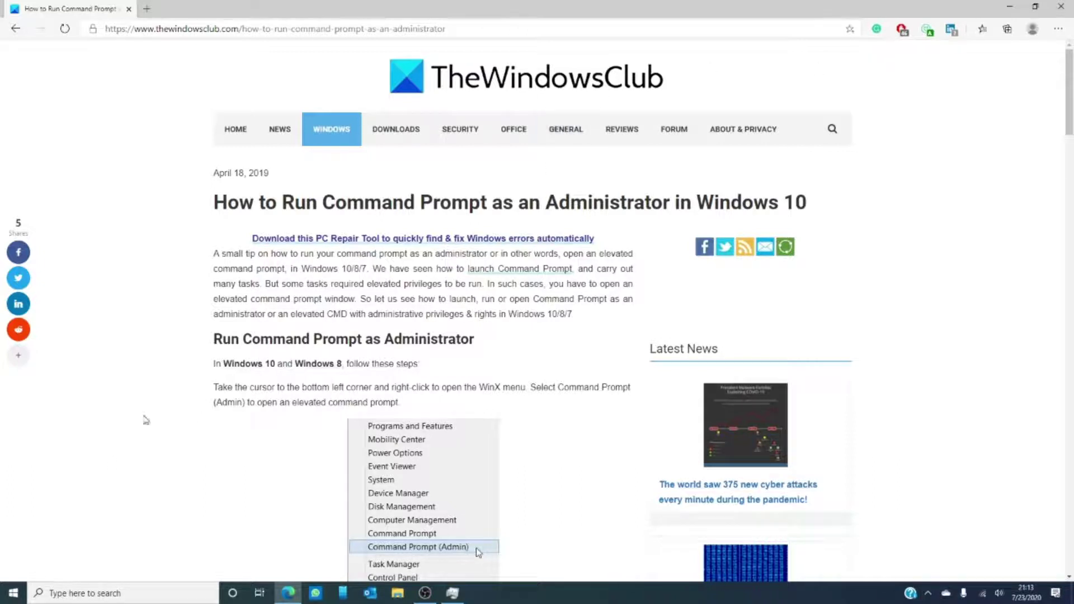
- Run Command Prompt as administrator from a Windows Search for cmd, then open Task Manager
click(150, 592)
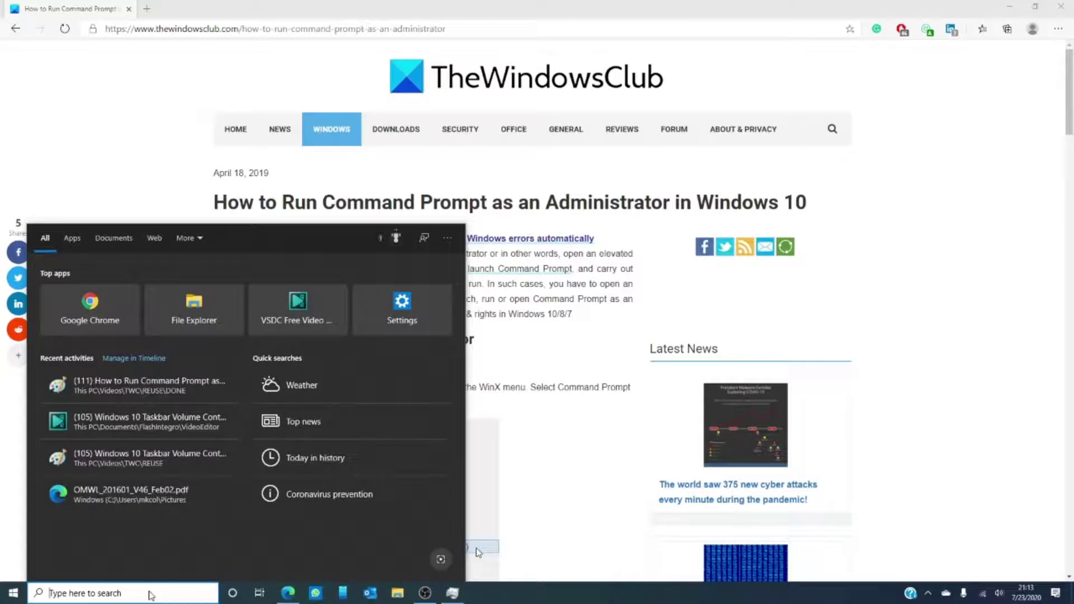
text(cmd)
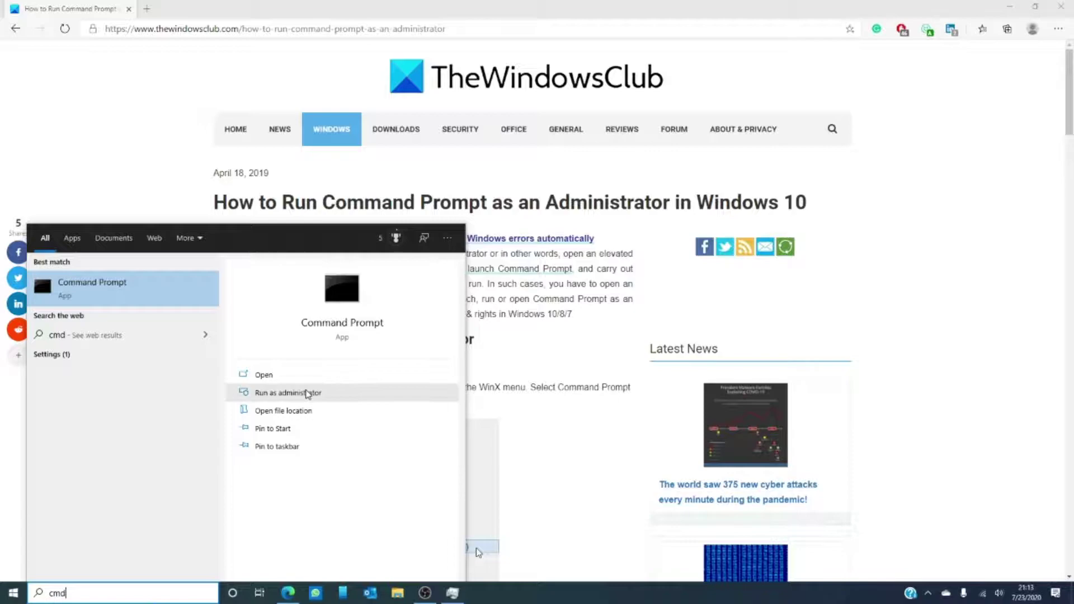
click(288, 392)
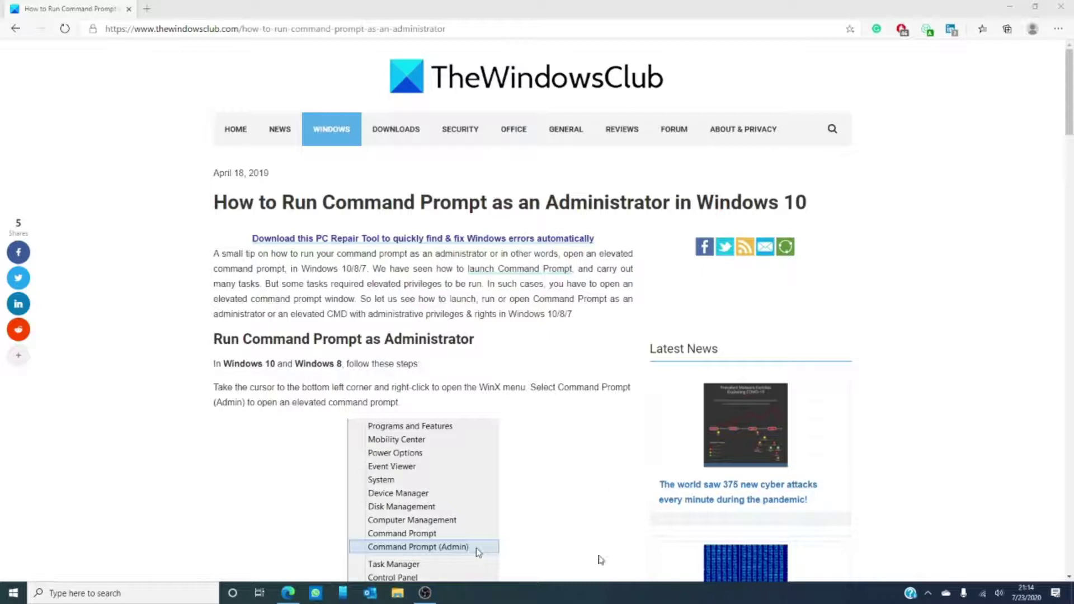
right_click(590, 597)
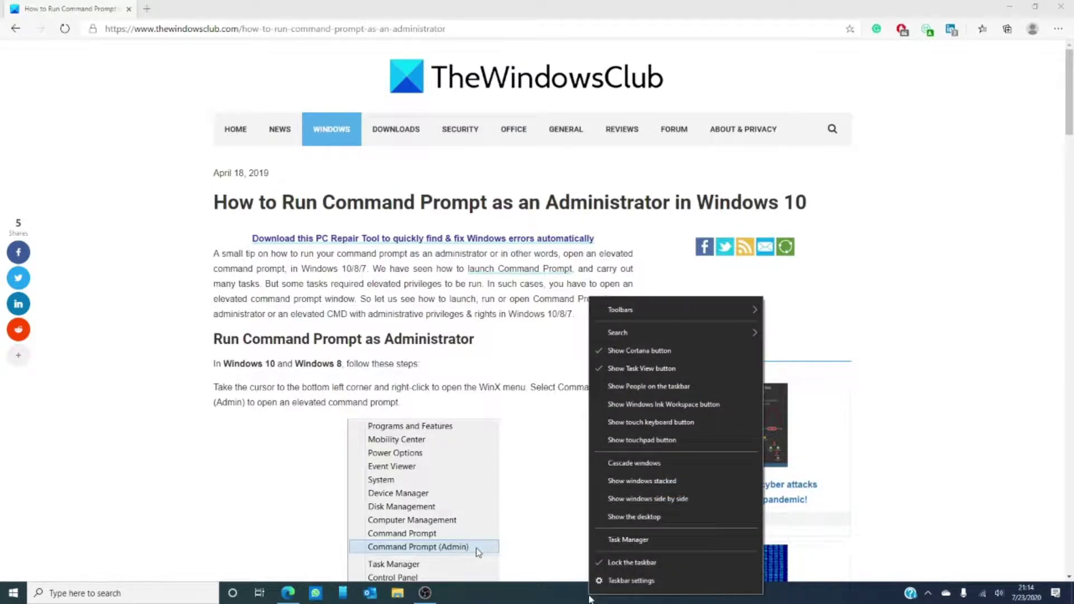
click(628, 539)
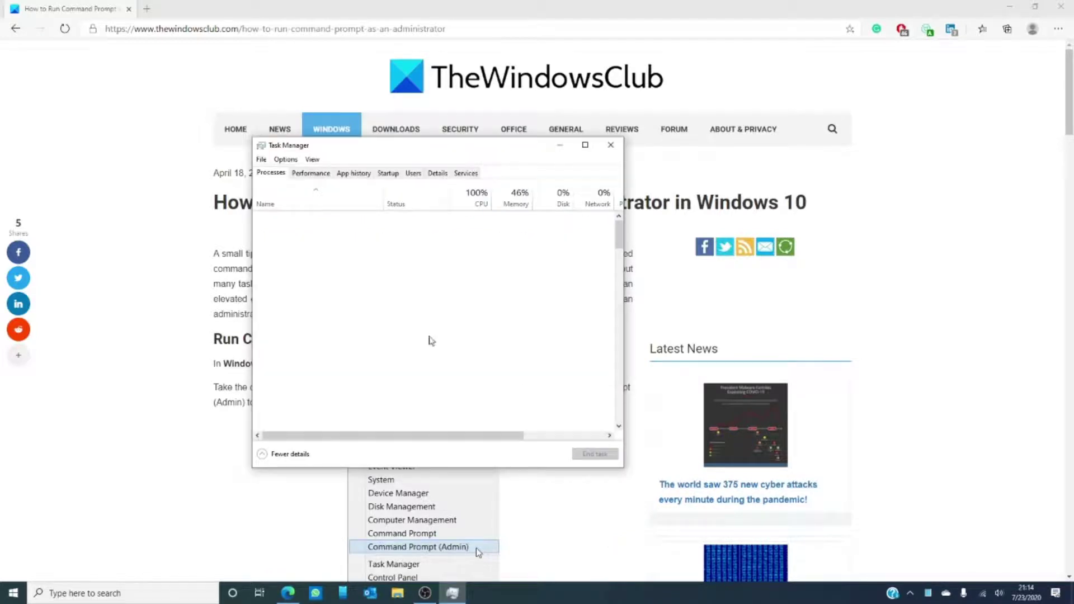
- Use File > Run new task to launch cmd with 'Create this task with administrative privileges' ticked
click(263, 159)
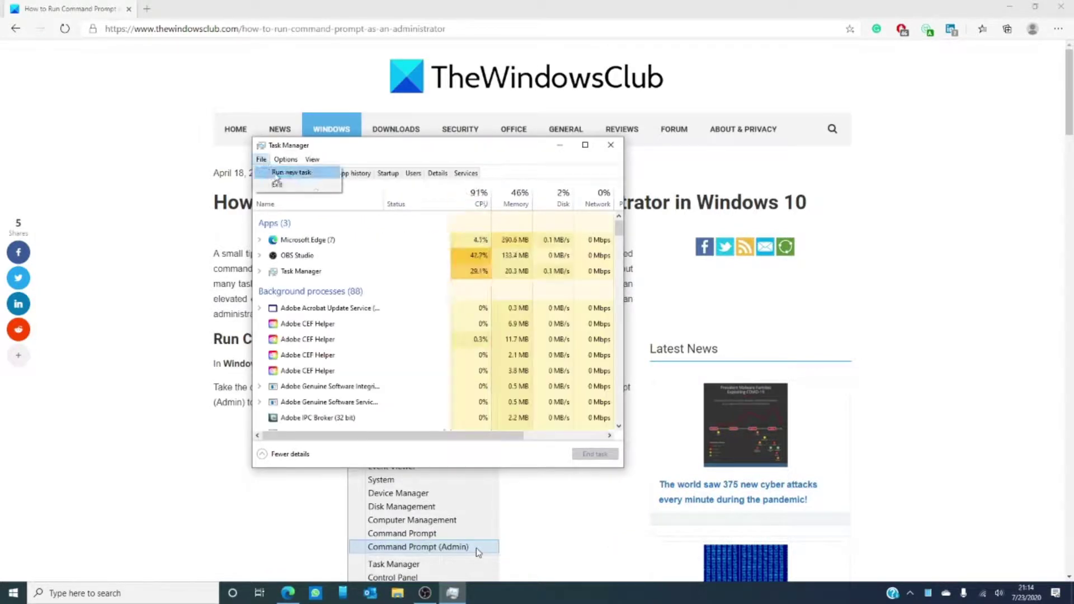
click(290, 172)
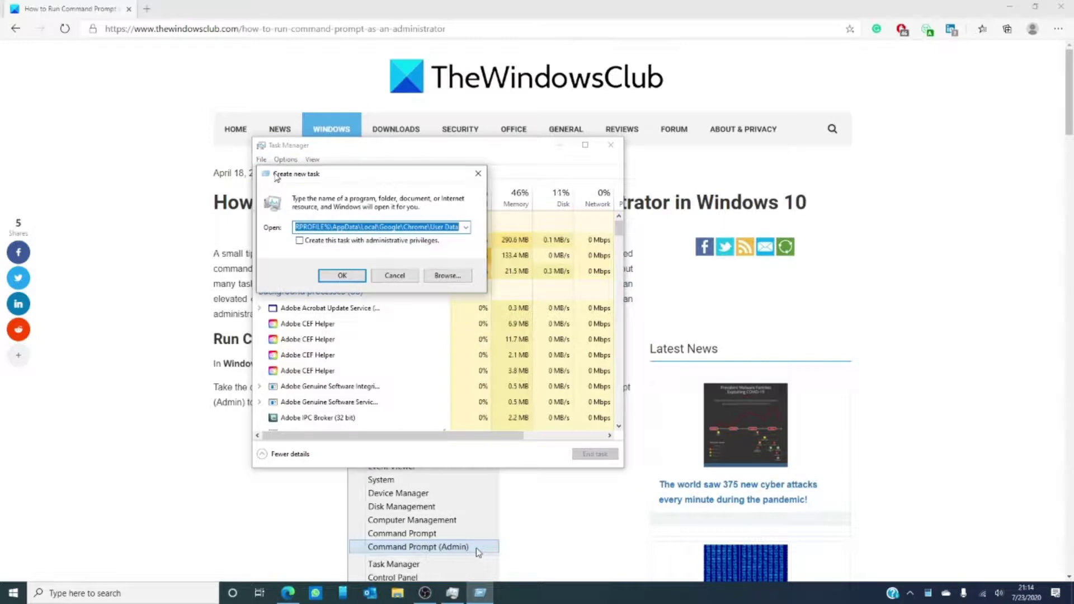
text(c)
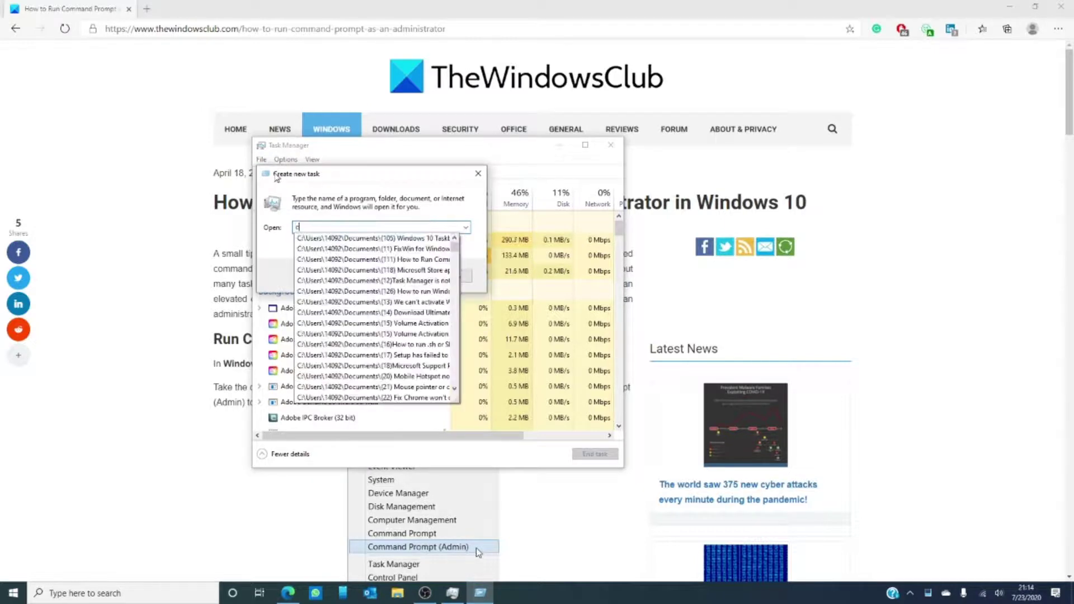
text(md)
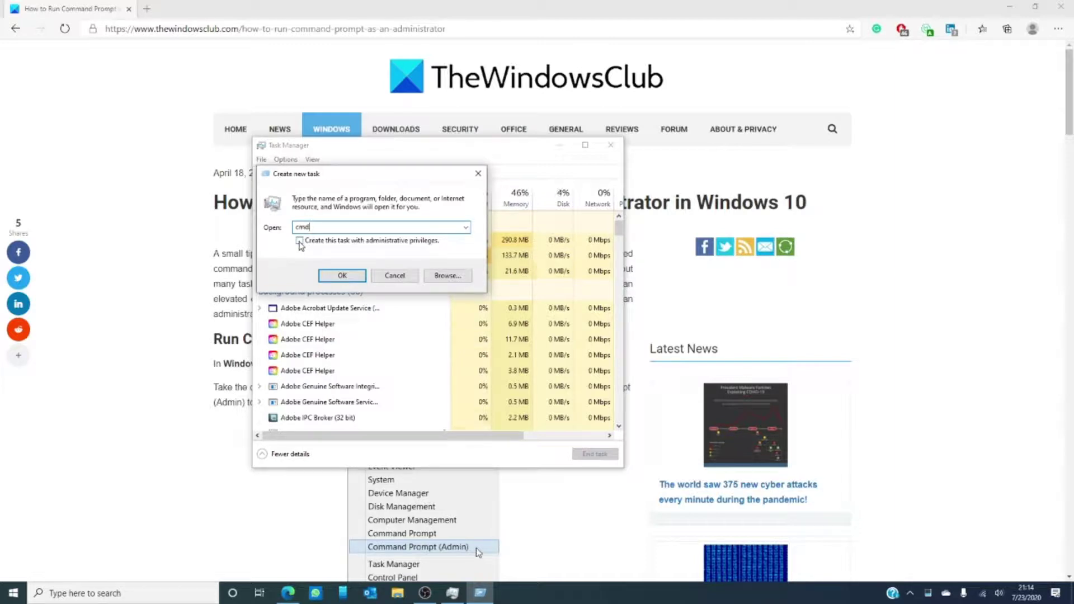
click(300, 242)
click(342, 275)
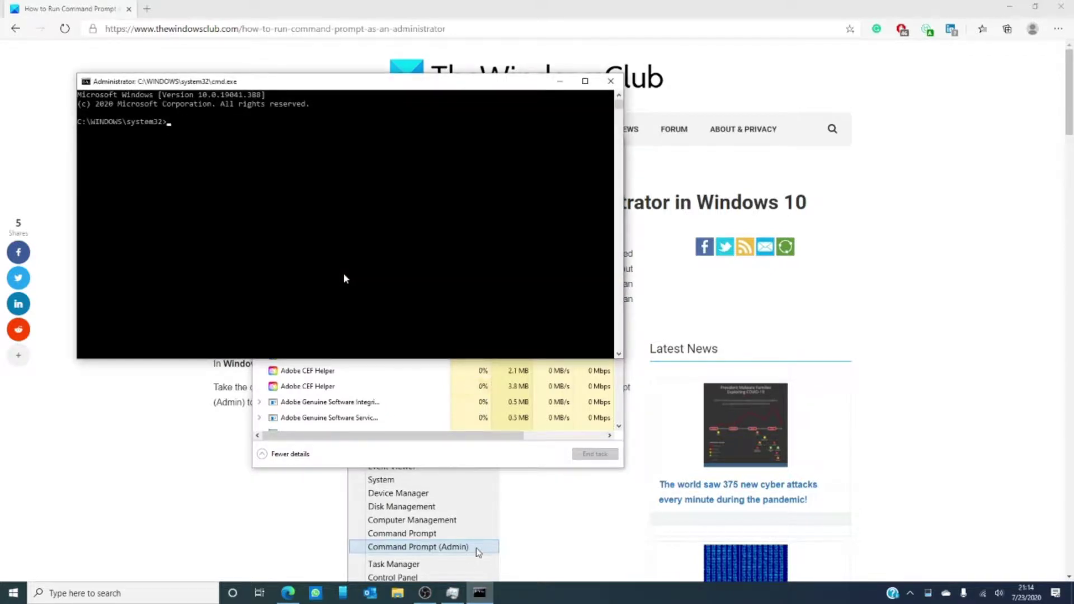
- Close the Administrator cmd.exe window and Task Manager, returning to TheWindowsClub article in Edge
click(610, 81)
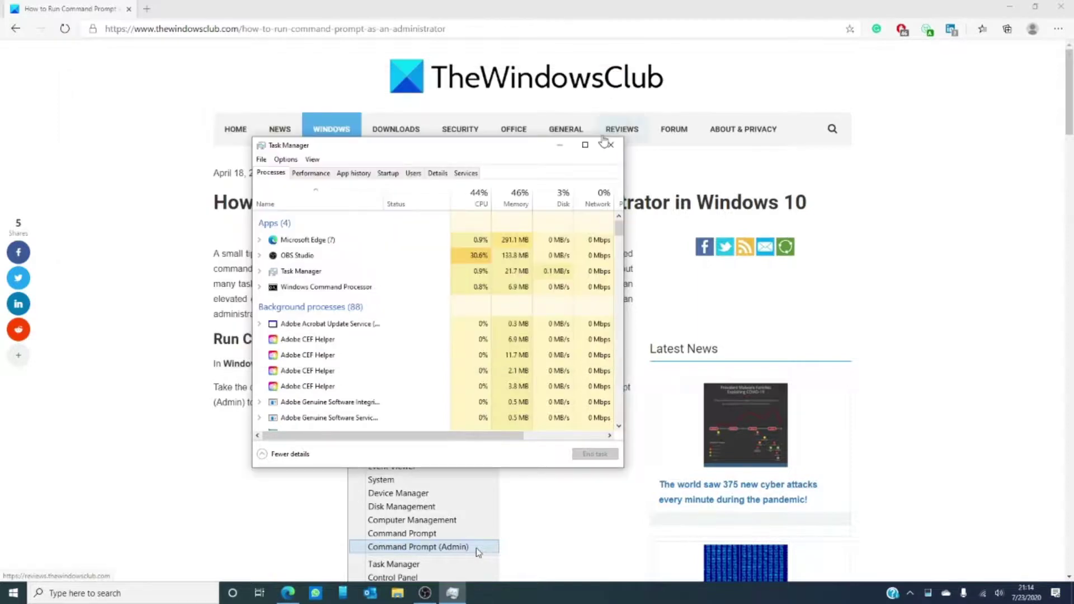
click(609, 145)
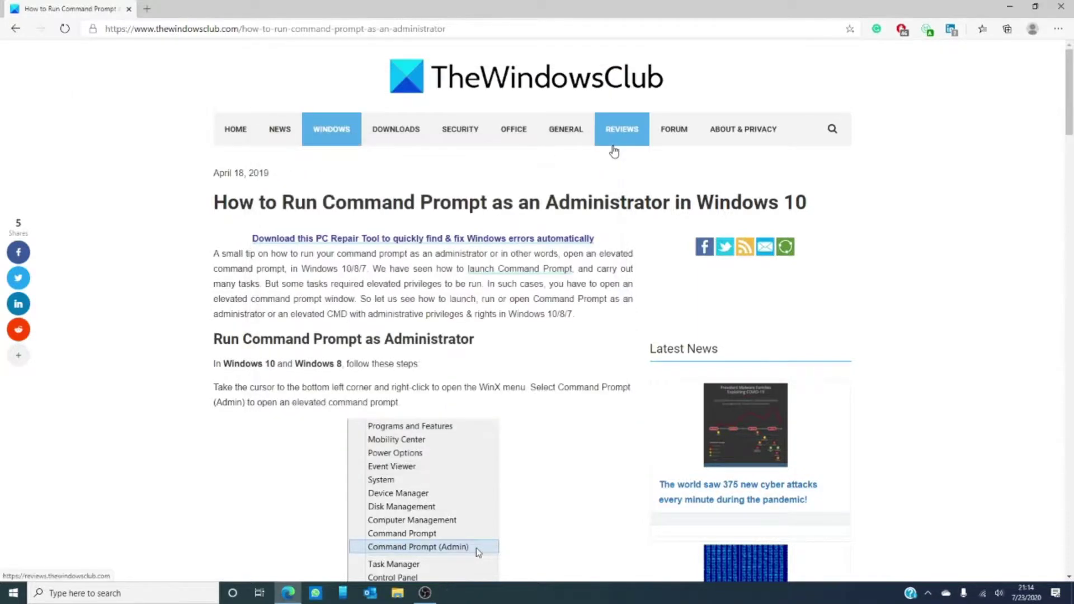